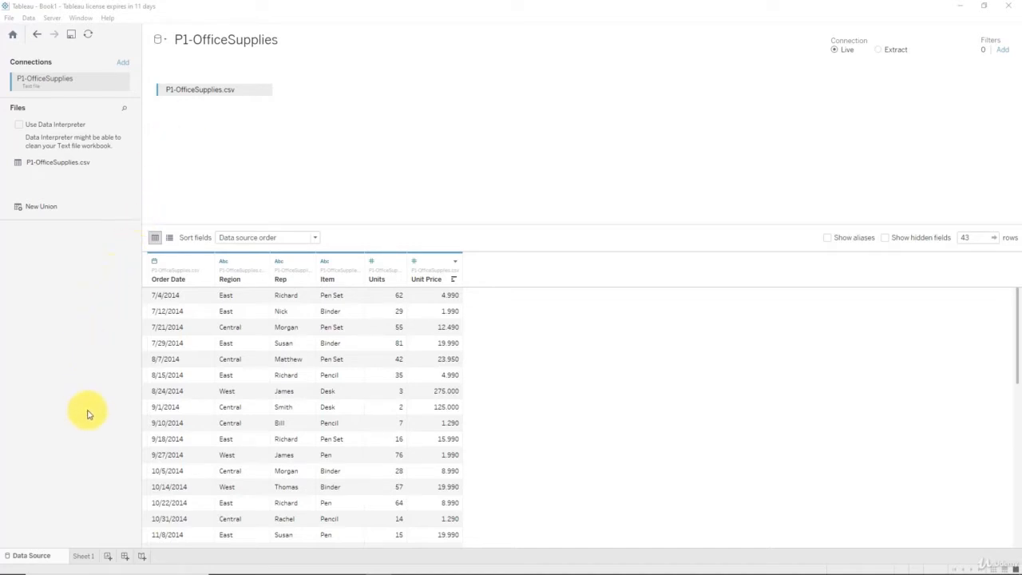
Open the Sheet 1 worksheet of the P1-OfficeSupplies workbook.
{"action": "left_click", "coordinate": [86, 557]}
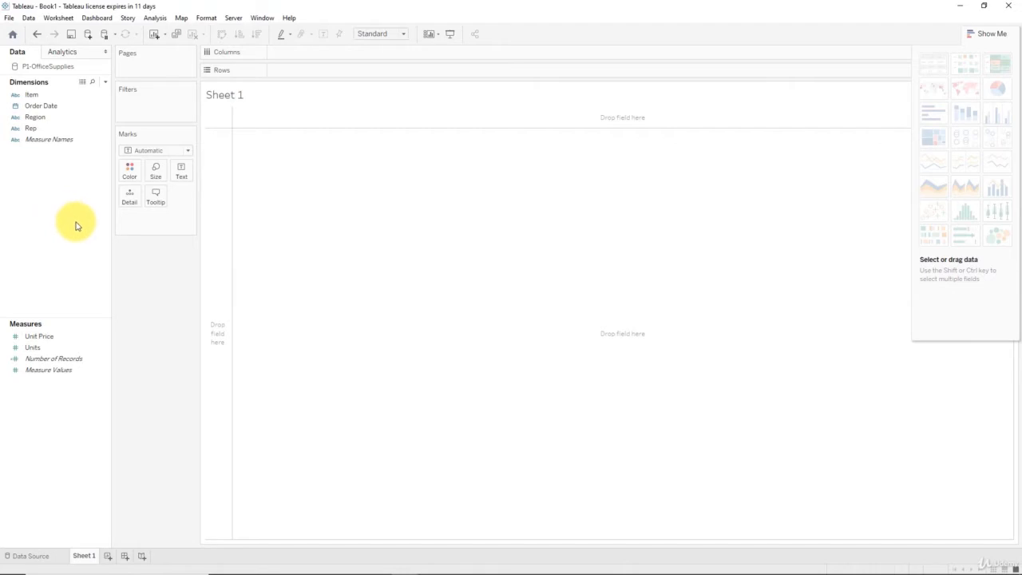
Try reclassifying the Units measure as a dimension, and undo the change.
{"action": "left_click", "coordinate": [42, 348]}
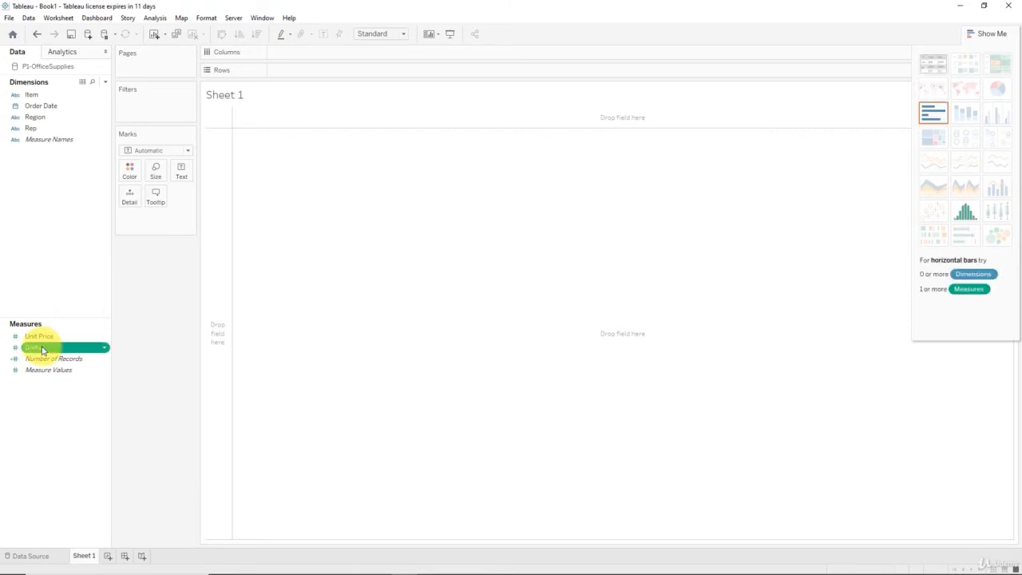
{"action": "left_click_drag", "start_coordinate": [42, 348], "coordinate": [34, 167]}
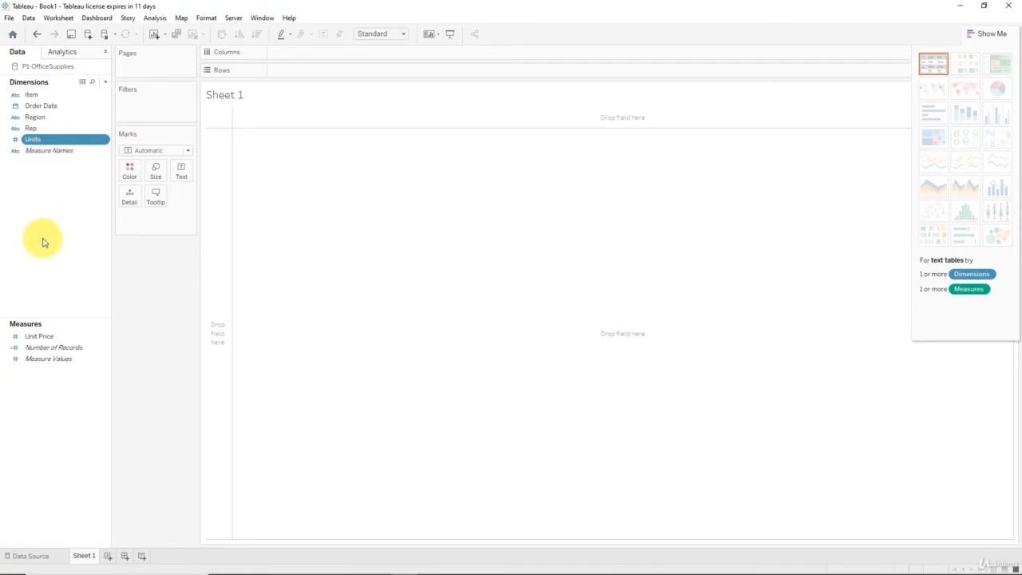
{"action": "key", "text": "ctrl+z"}
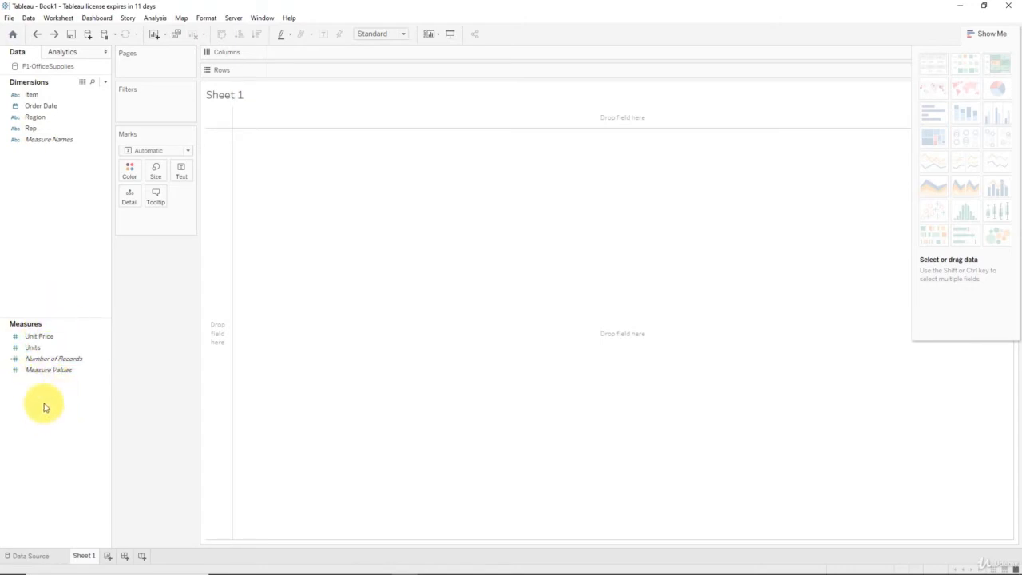
{"action": "left_click", "coordinate": [51, 347]}
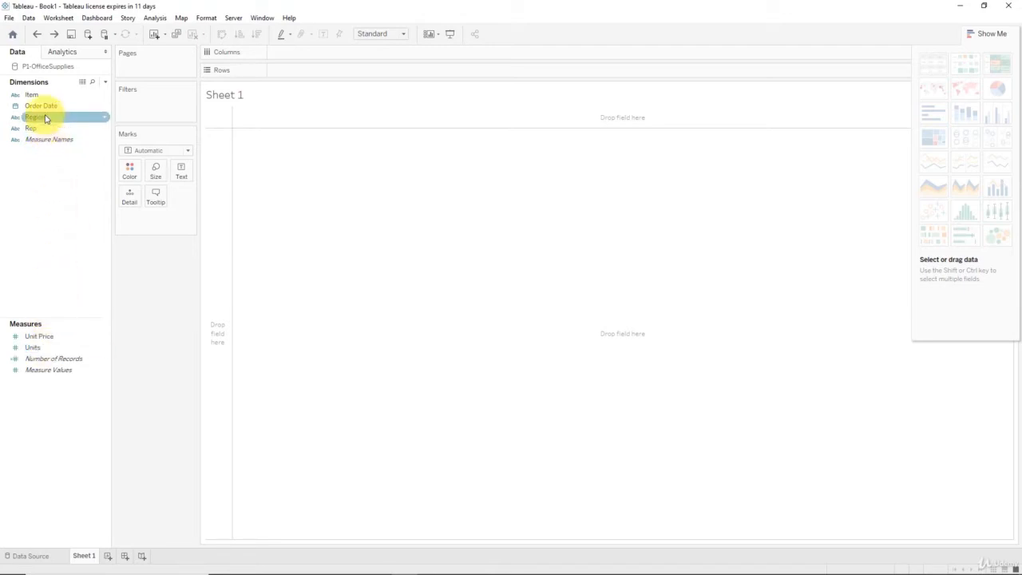
{"action": "left_click", "coordinate": [59, 222]}
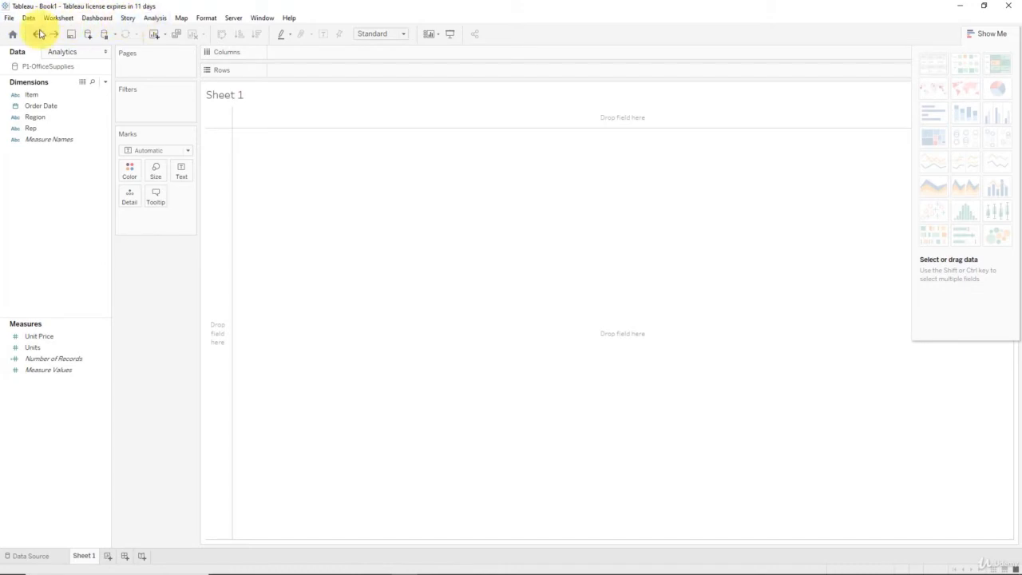
{"action": "left_click", "coordinate": [9, 19]}
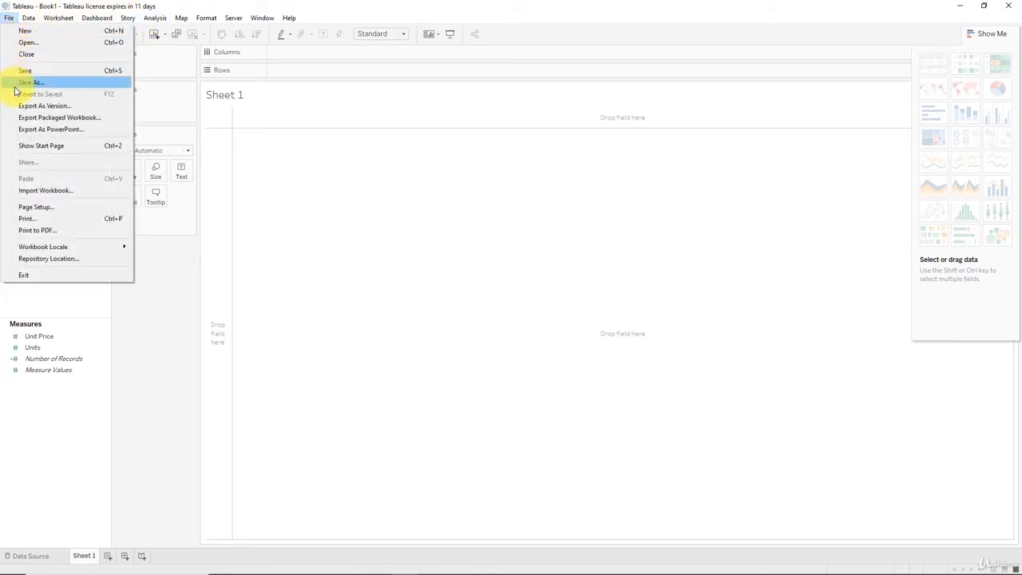
{"action": "left_click", "coordinate": [23, 24]}
{"action": "left_click", "coordinate": [23, 20]}
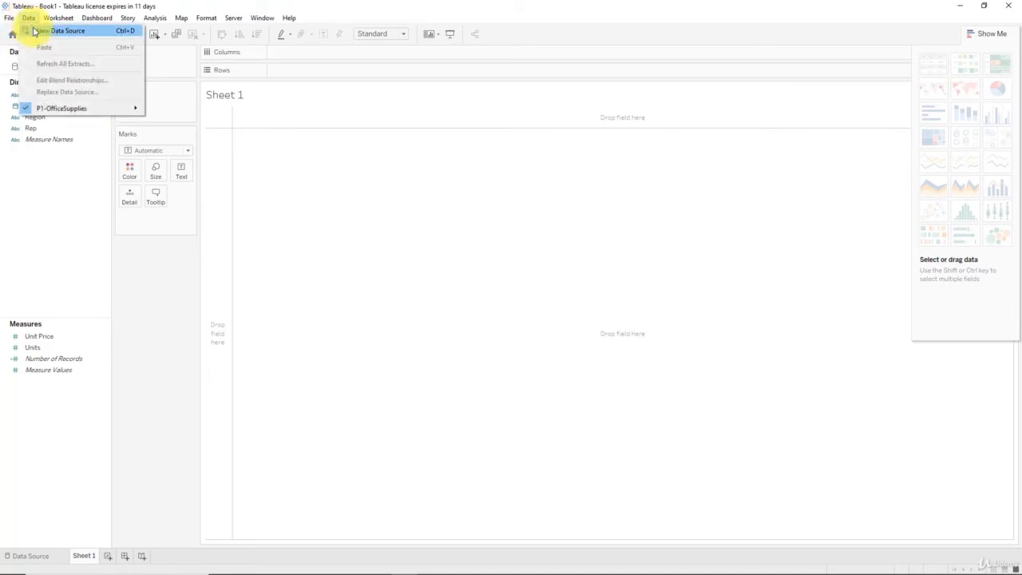
{"action": "mouse_move", "coordinate": [48, 21]}
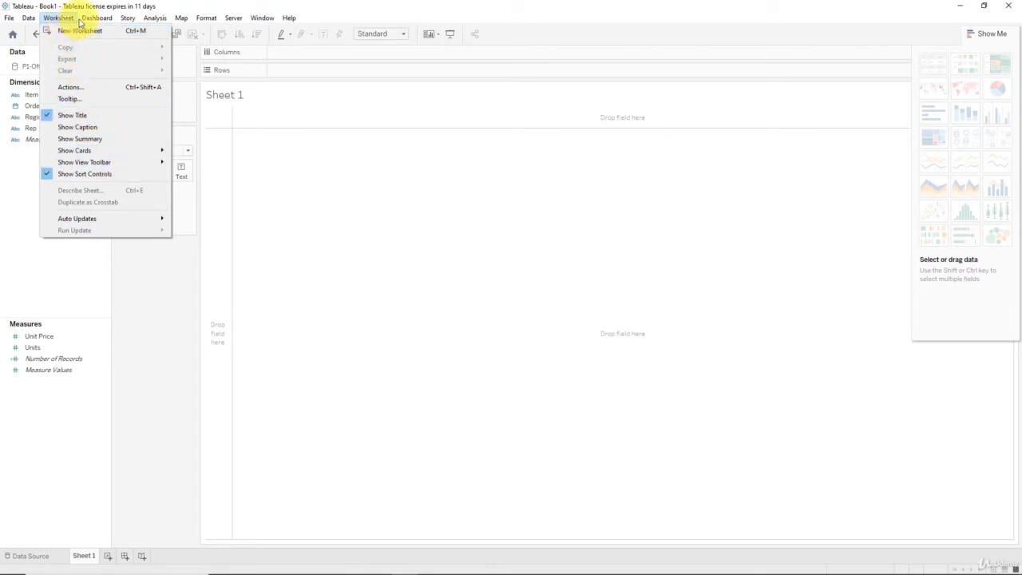
{"action": "mouse_move", "coordinate": [98, 20]}
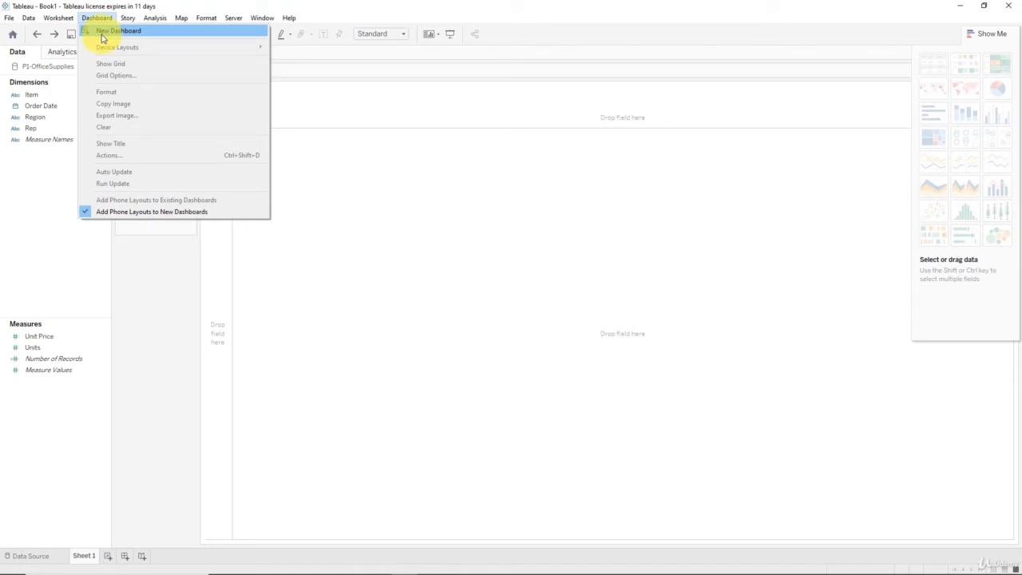
{"action": "mouse_move", "coordinate": [128, 20]}
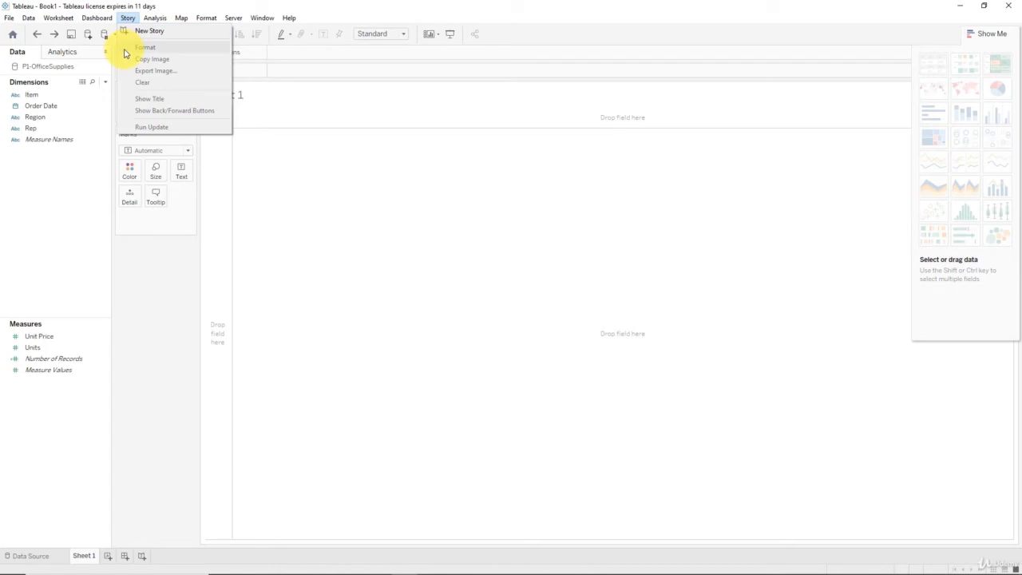
{"action": "mouse_move", "coordinate": [157, 27]}
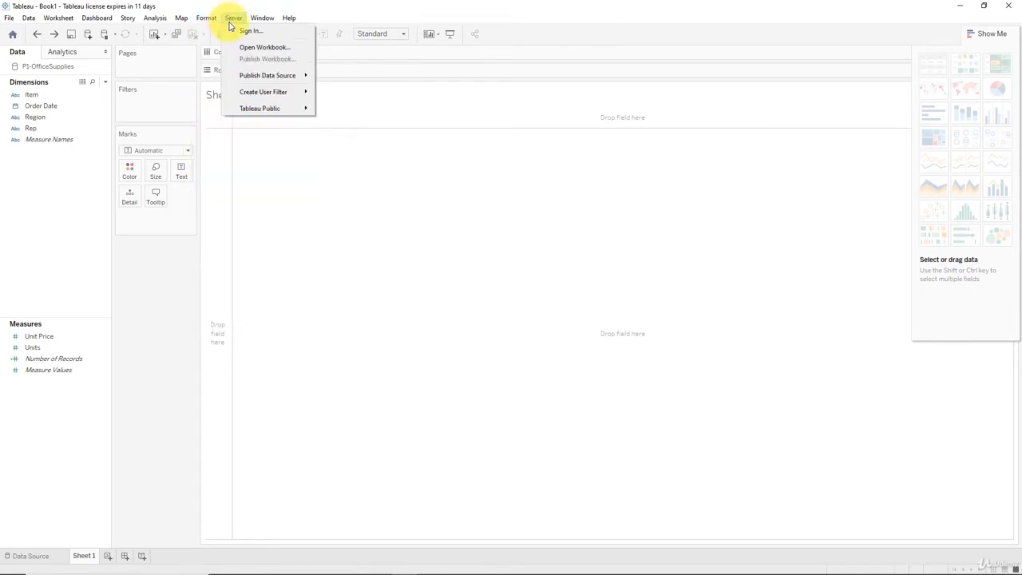
{"action": "mouse_move", "coordinate": [259, 25]}
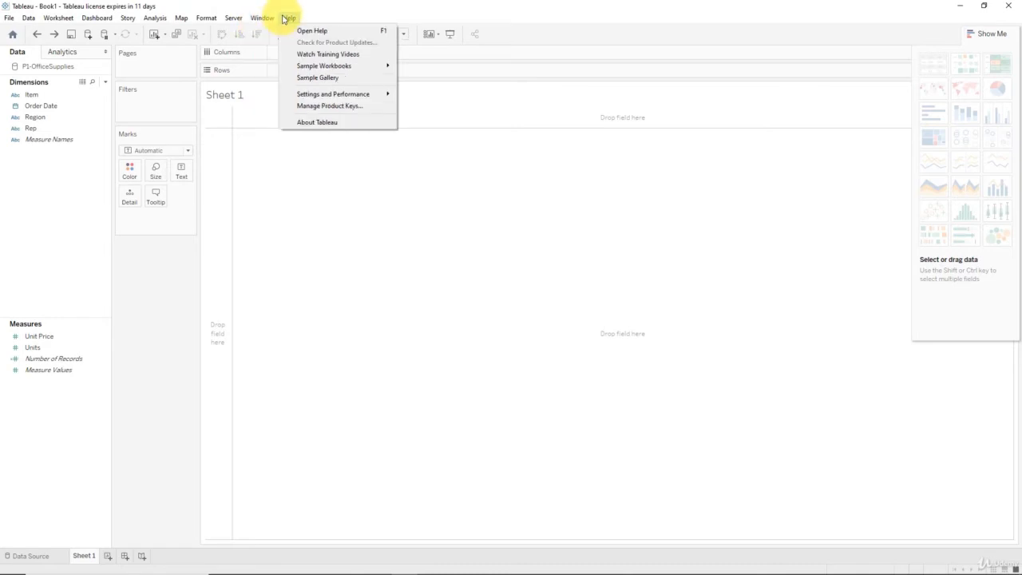
{"action": "left_click", "coordinate": [311, 267]}
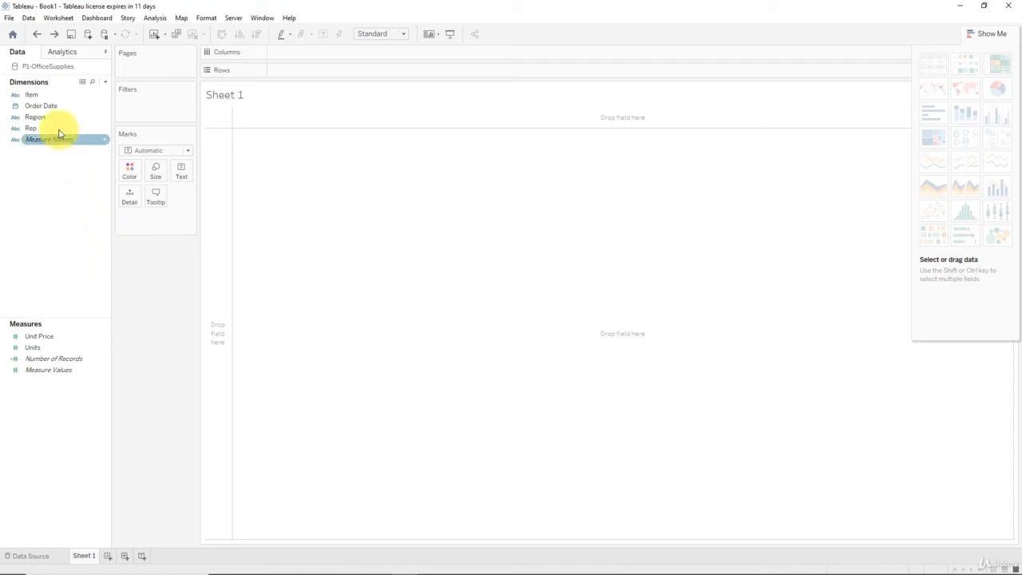
Build a text table with Region on the rows and the sum of Units as the cell values.
{"action": "left_click_drag", "start_coordinate": [44, 106], "coordinate": [348, 204]}
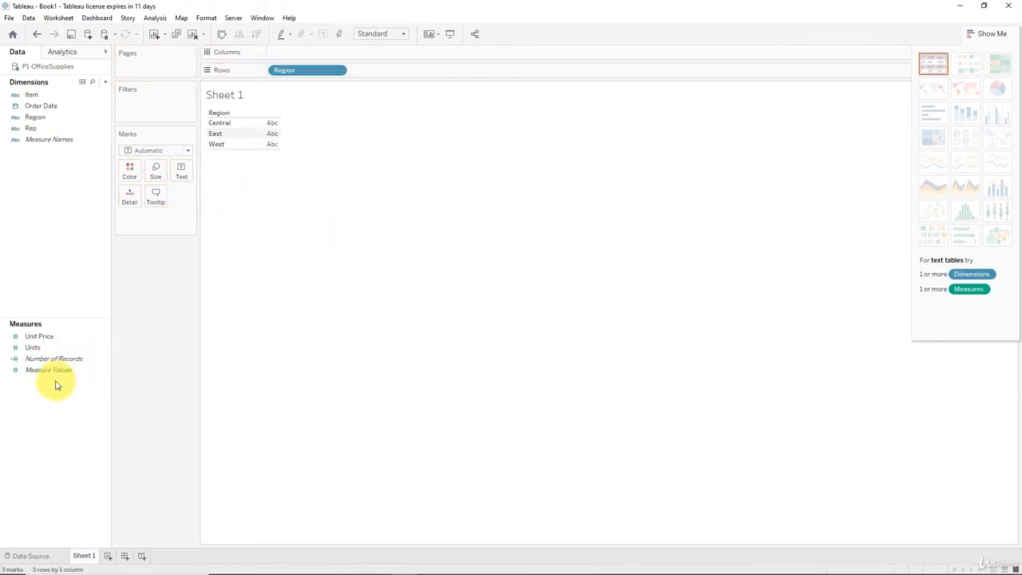
{"action": "left_click", "coordinate": [58, 339]}
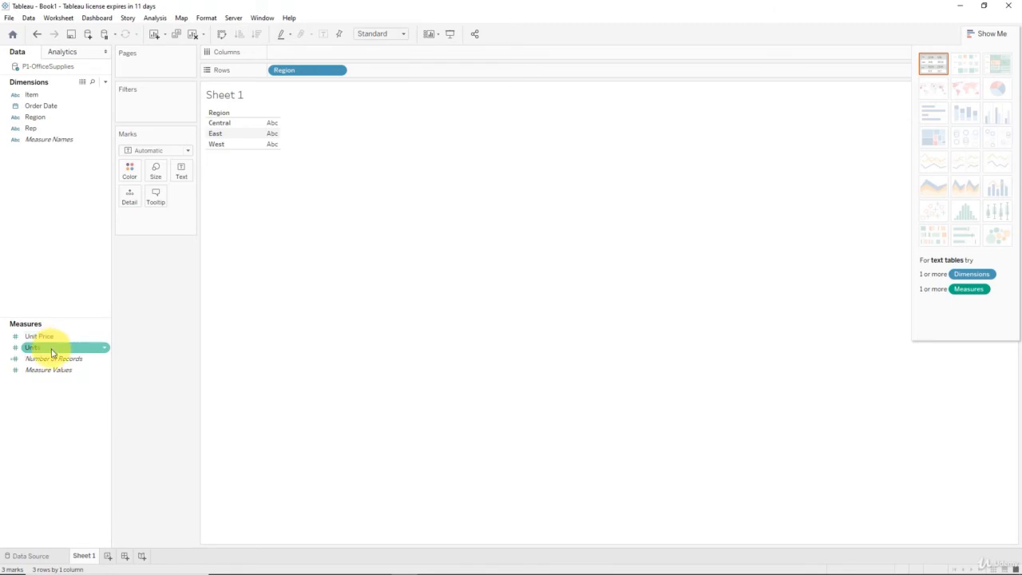
{"action": "left_click_drag", "start_coordinate": [52, 352], "coordinate": [265, 134]}
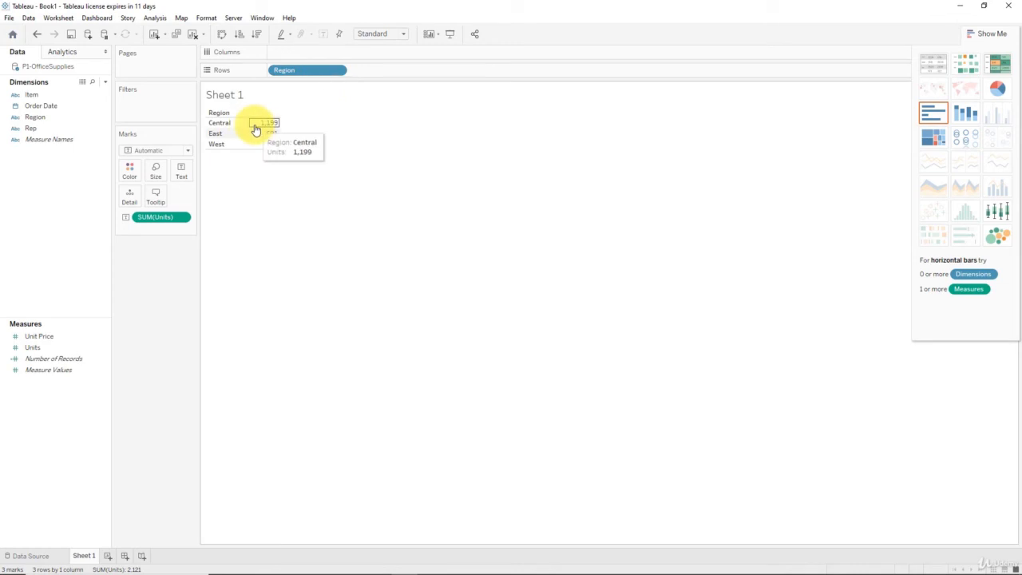
{"action": "mouse_move", "coordinate": [262, 142]}
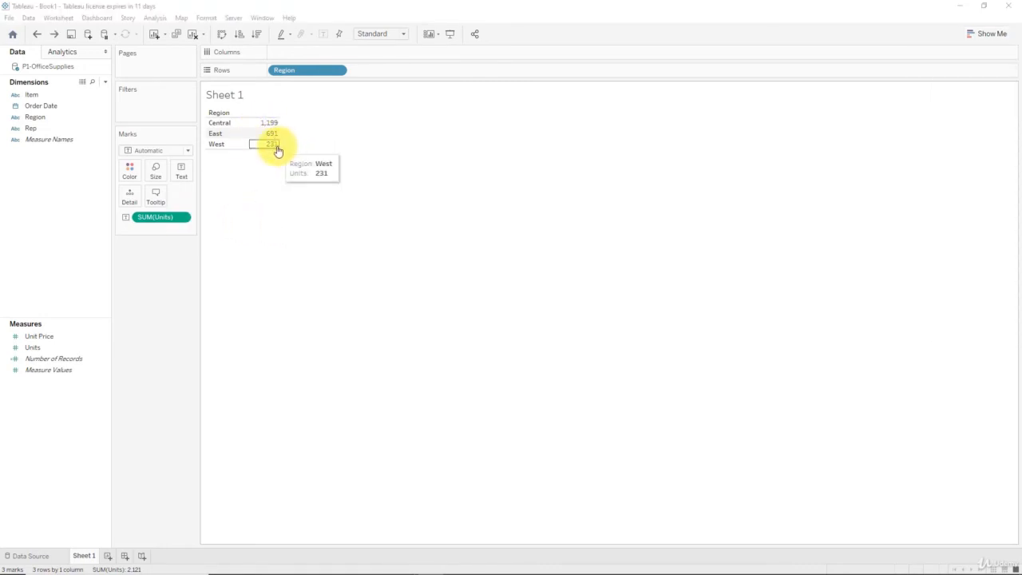
{"action": "mouse_move", "coordinate": [275, 139]}
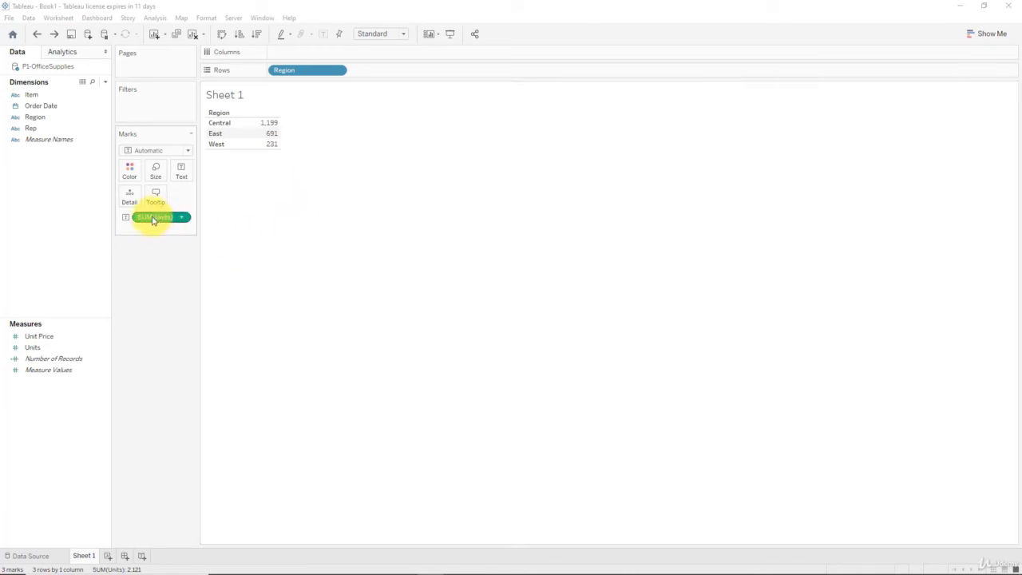
Move SUM(Units) from the marks to the columns to make a horizontal bar chart, and make the chart taller and narrower.
{"action": "left_click_drag", "start_coordinate": [153, 221], "coordinate": [289, 55]}
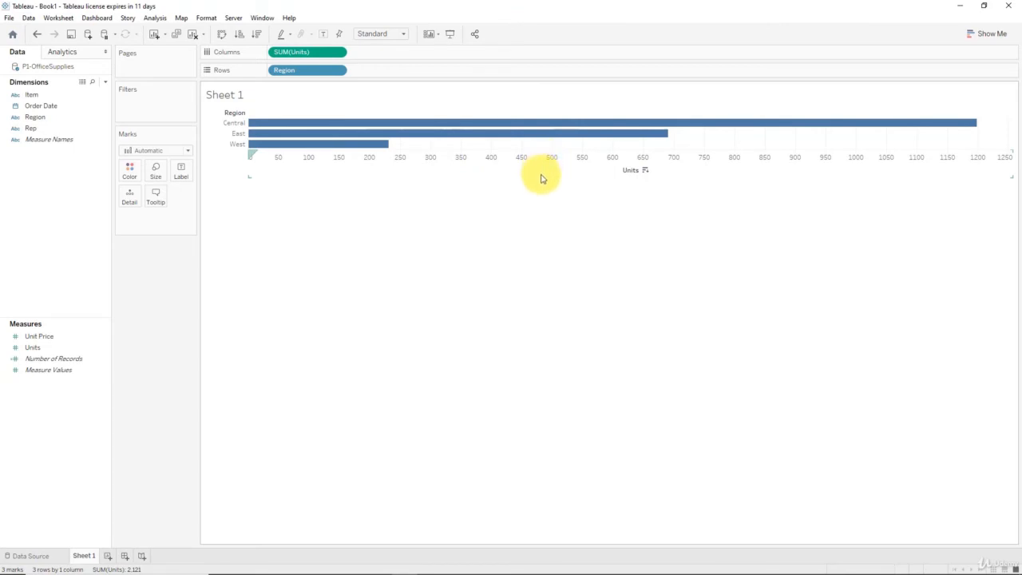
{"action": "left_click_drag", "start_coordinate": [540, 177], "coordinate": [563, 292]}
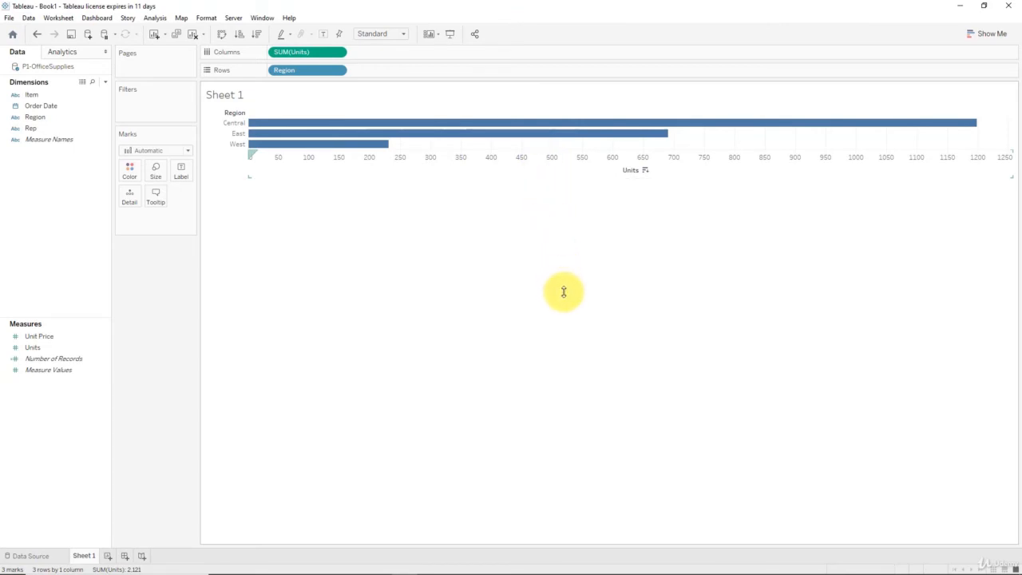
{"action": "left_click_drag", "start_coordinate": [1018, 199], "coordinate": [767, 221]}
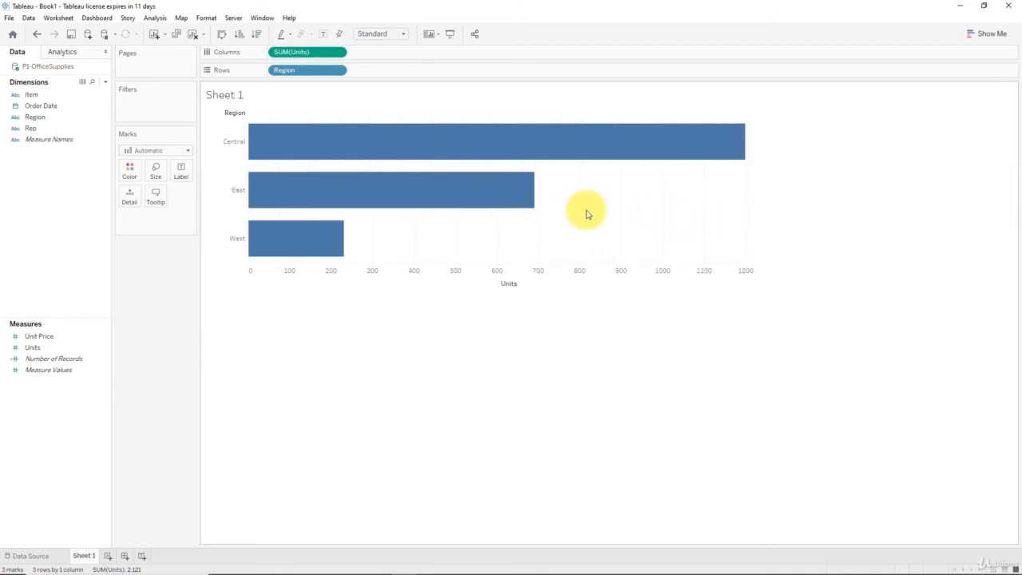
{"action": "mouse_move", "coordinate": [586, 146]}
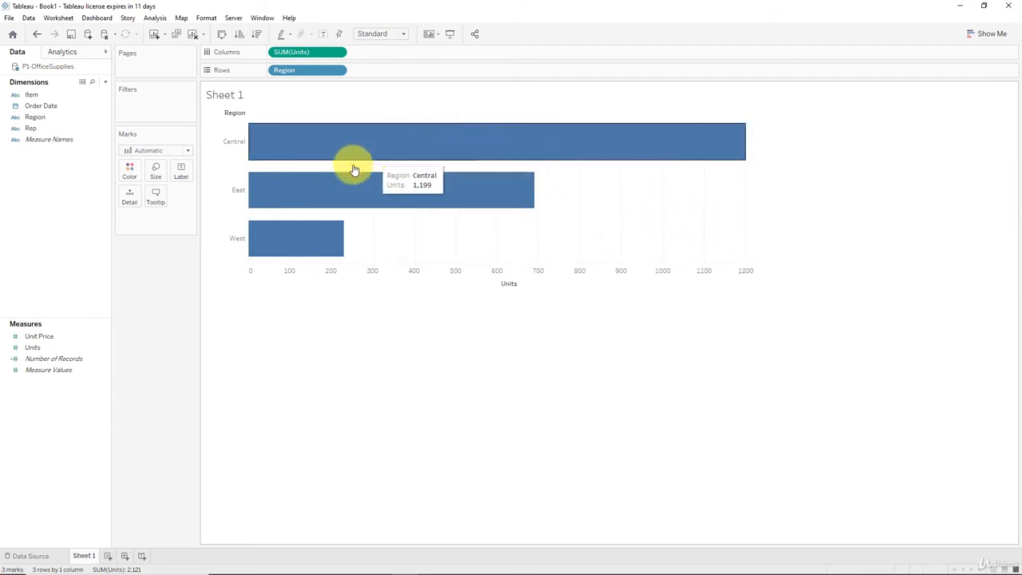
{"action": "mouse_move", "coordinate": [330, 186]}
{"action": "mouse_move", "coordinate": [283, 237]}
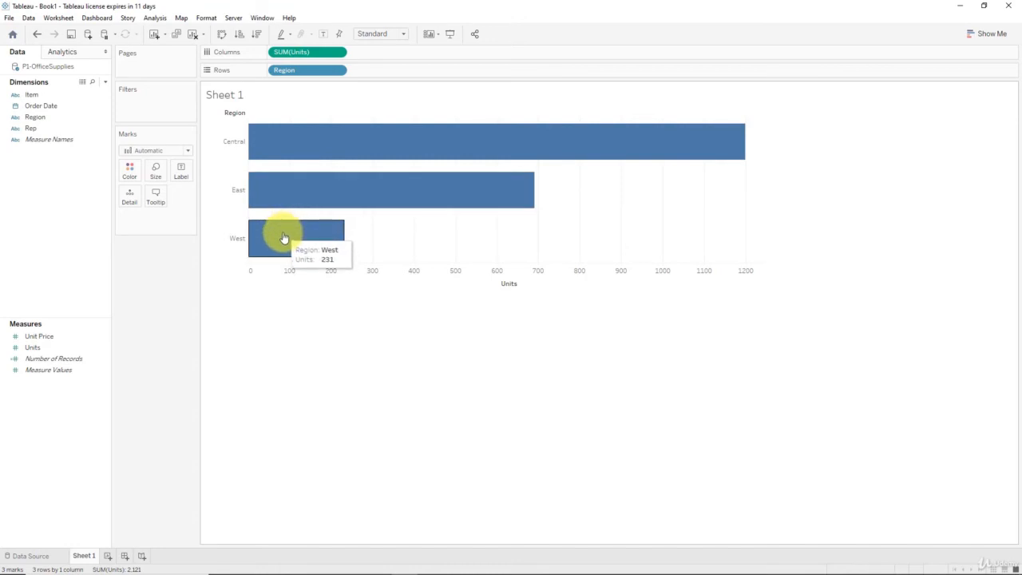
{"action": "mouse_move", "coordinate": [363, 192]}
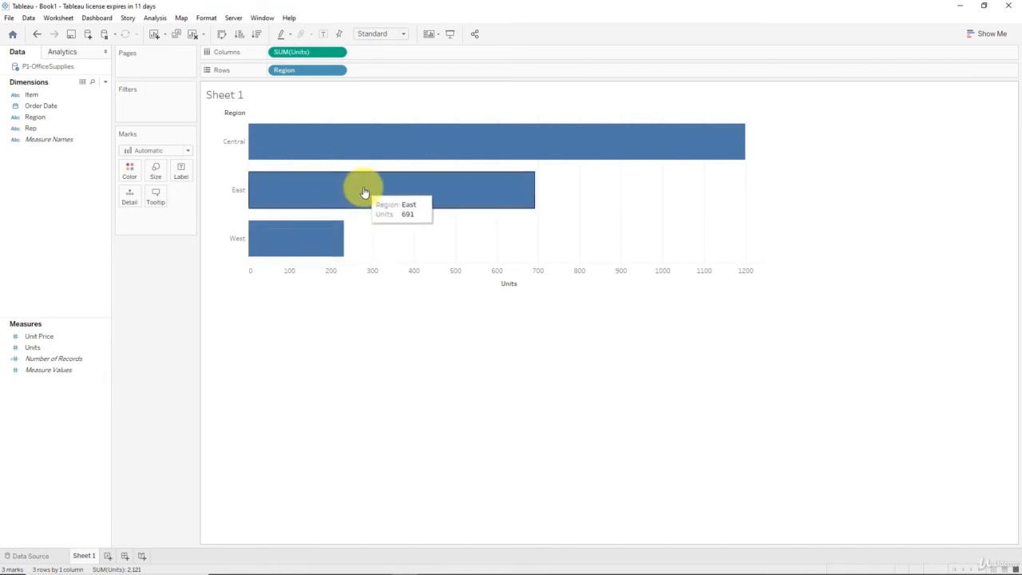
{"action": "mouse_move", "coordinate": [456, 155]}
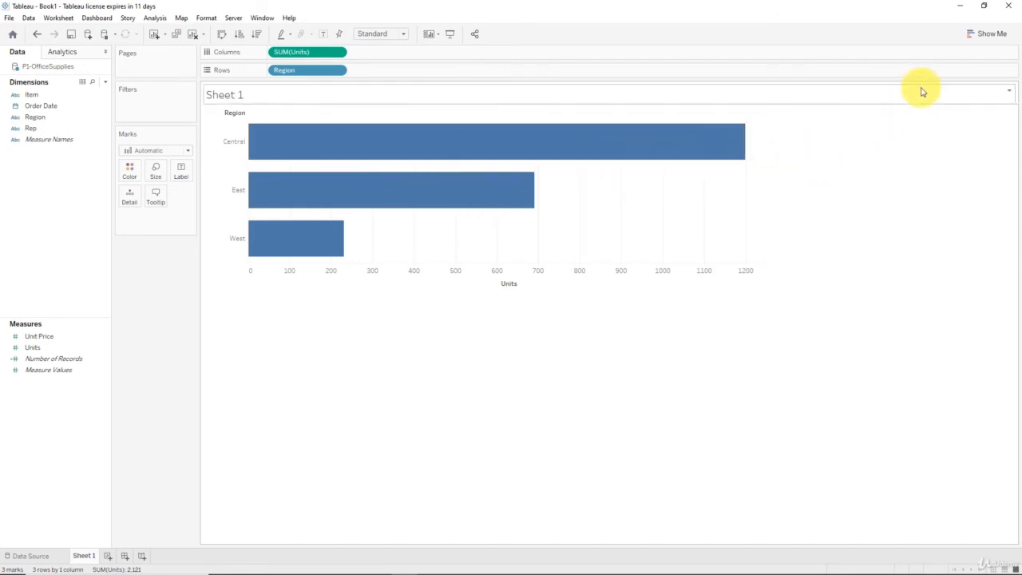
Convert the bar chart to a pie chart of Units by Region and widen and heighten its view area.
{"action": "left_click", "coordinate": [998, 36]}
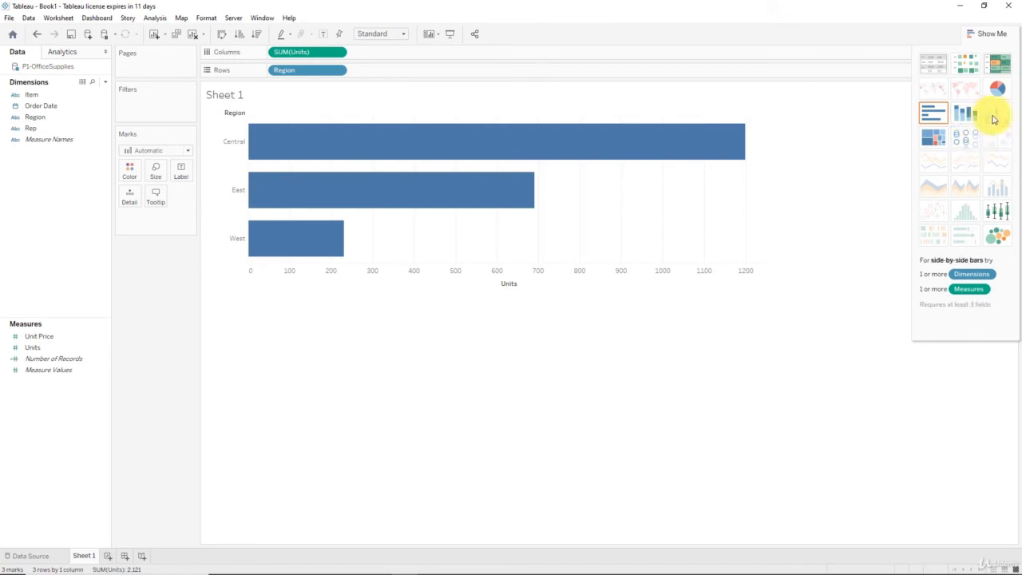
{"action": "left_click", "coordinate": [997, 89]}
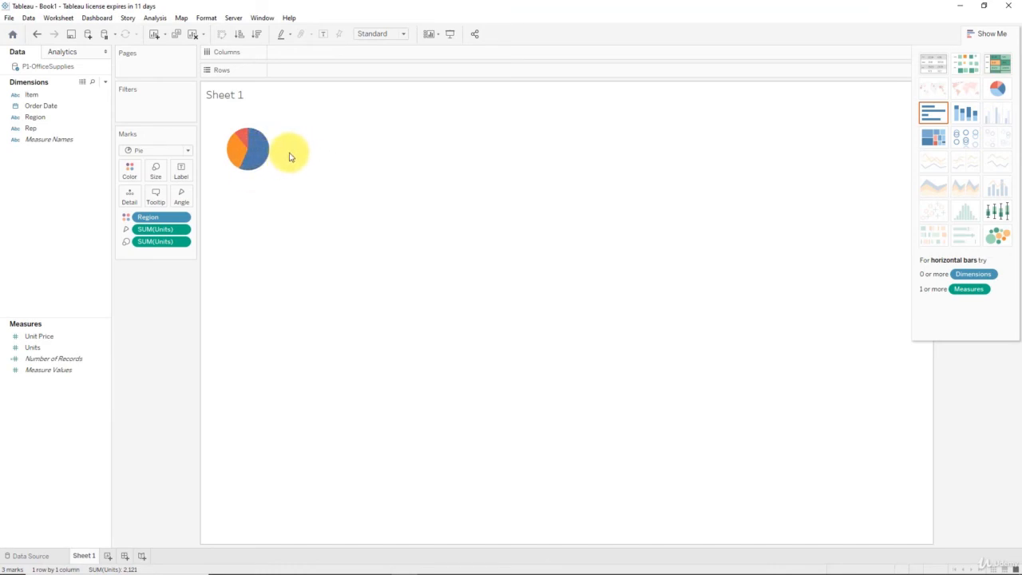
{"action": "left_click_drag", "start_coordinate": [292, 151], "coordinate": [412, 151]}
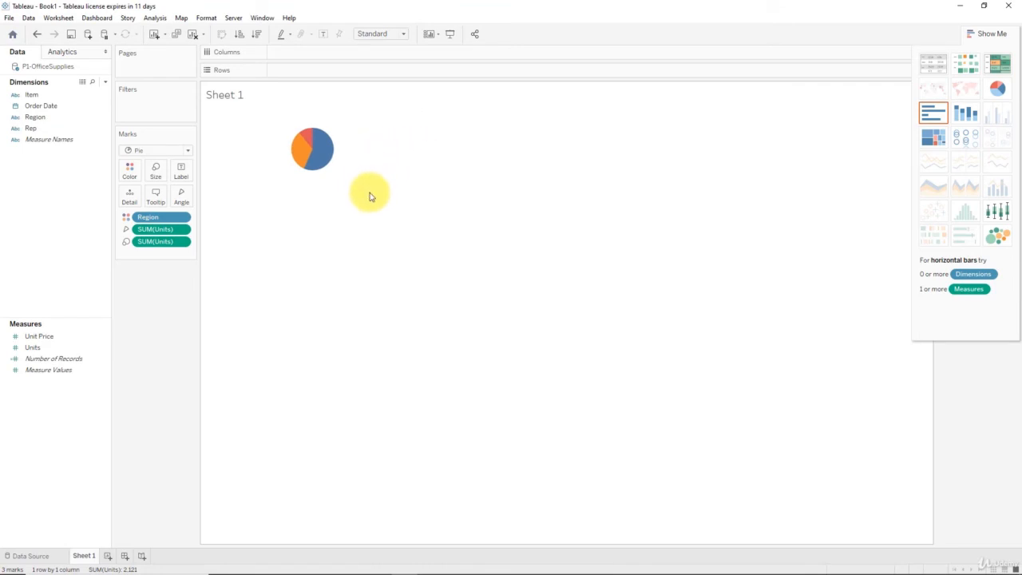
{"action": "left_click_drag", "start_coordinate": [369, 191], "coordinate": [370, 279]}
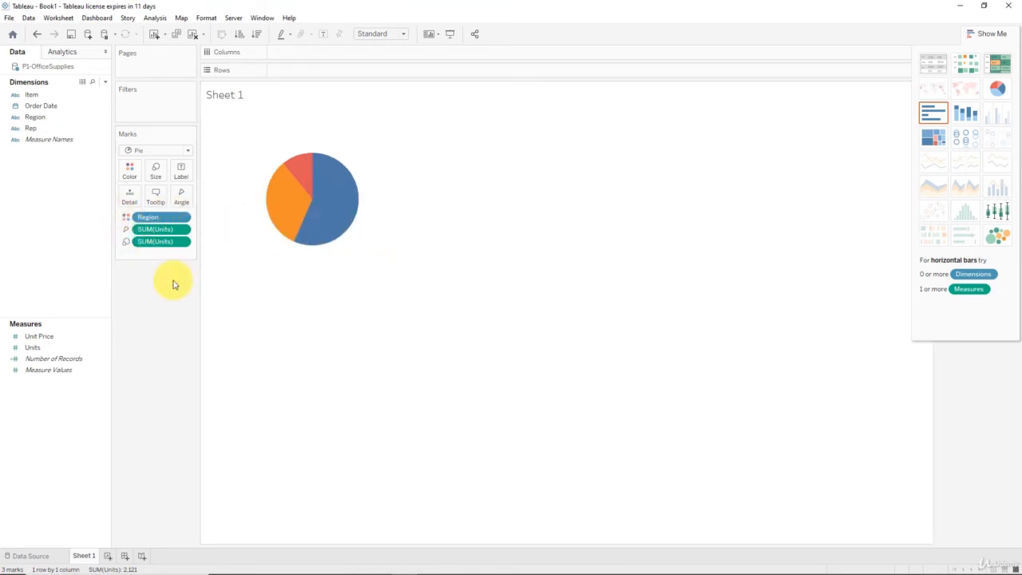
Increase the mark size so the pie fills more of its view area, and hide the Show Me chart suggestions.
{"action": "left_click", "coordinate": [155, 175]}
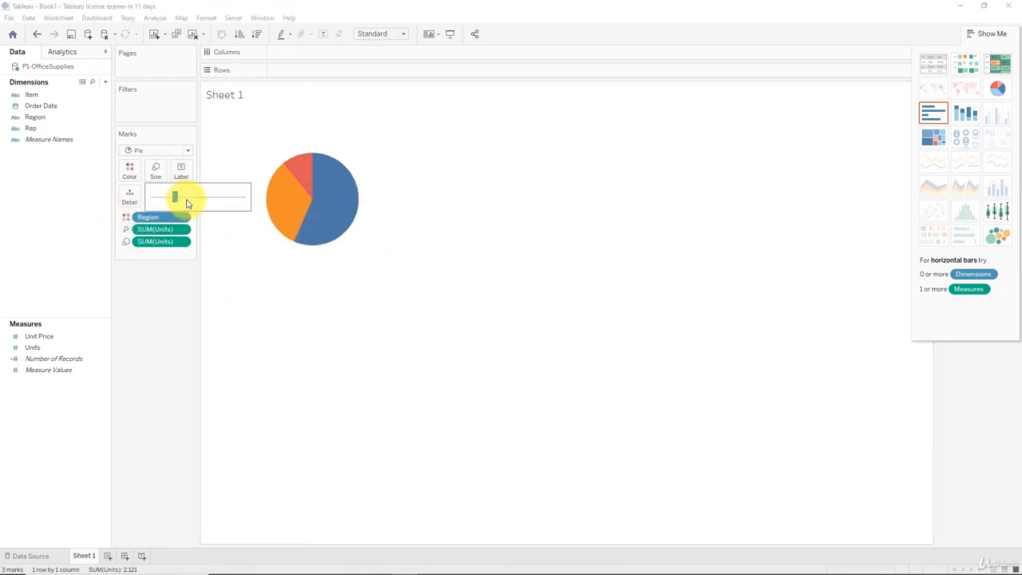
{"action": "mouse_move", "coordinate": [184, 199]}
{"action": "left_mouse_down"}
{"action": "mouse_move", "coordinate": [210, 199]}
{"action": "mouse_move", "coordinate": [192, 201]}
{"action": "left_mouse_up"}
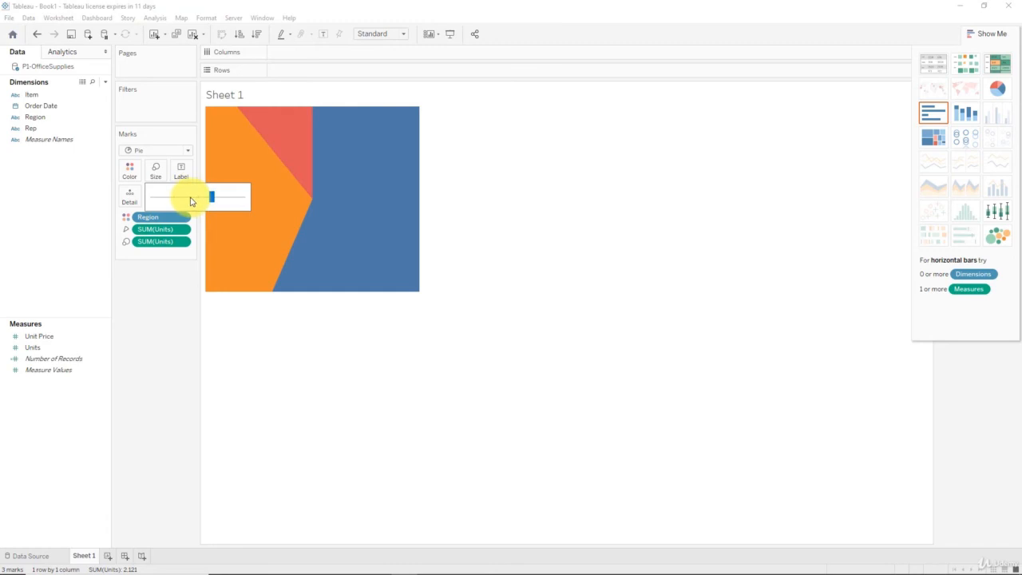
{"action": "left_click", "coordinate": [191, 201]}
{"action": "left_click", "coordinate": [226, 255]}
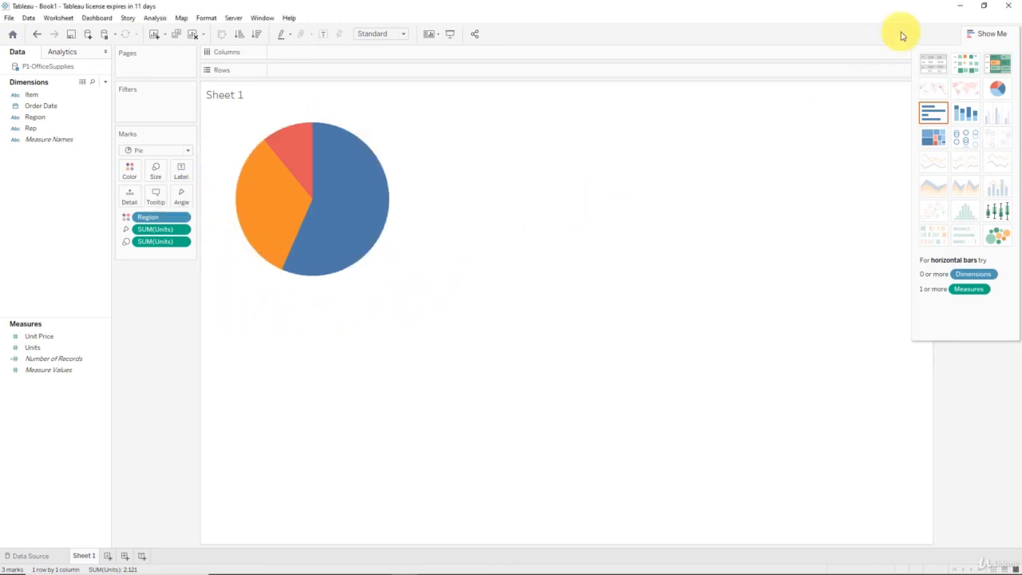
{"action": "left_click", "coordinate": [987, 32]}
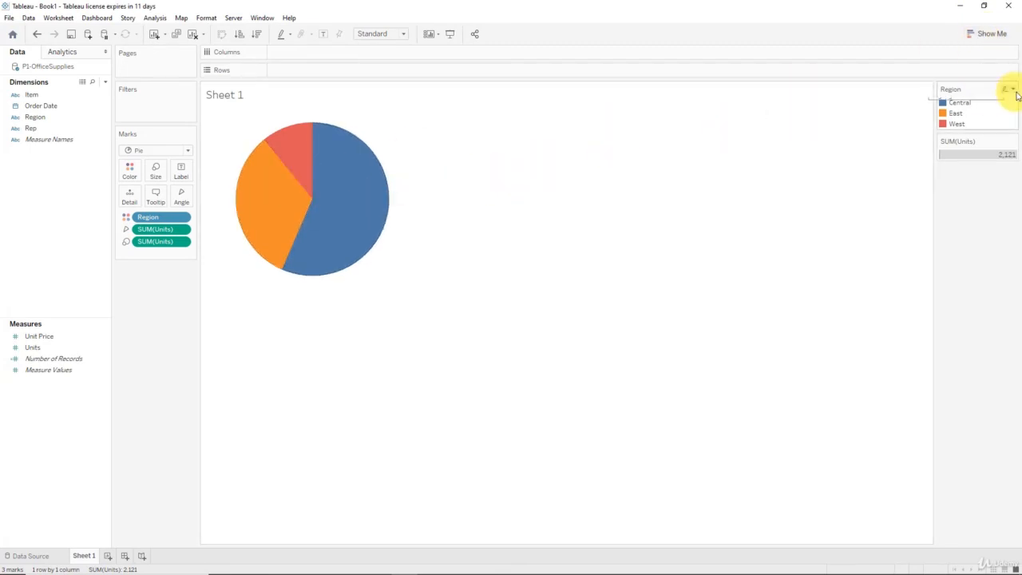
{"action": "mouse_move", "coordinate": [343, 164]}
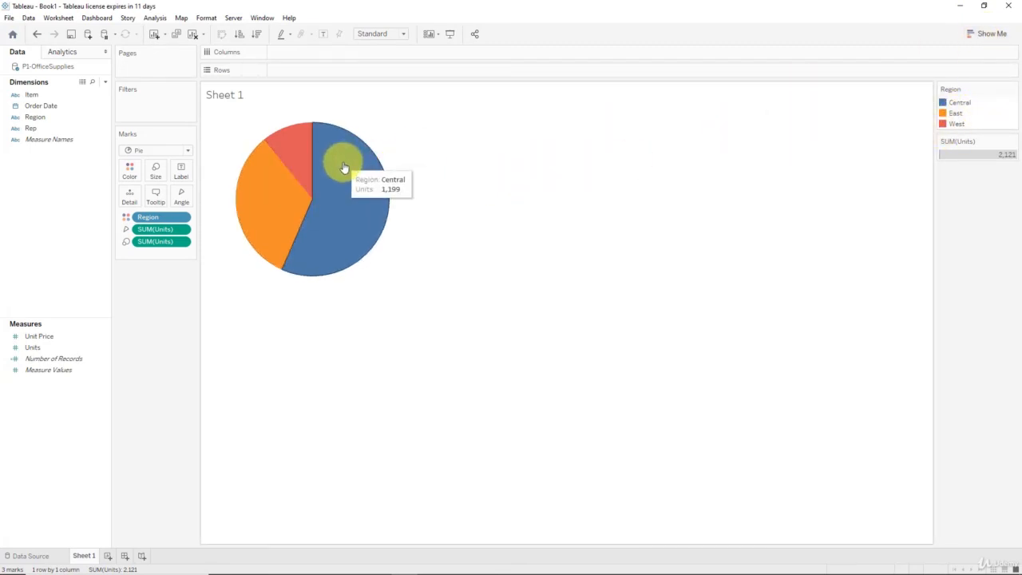
Convert the pie chart to a packed bubbles chart of Units by Region and look at its mark type options.
{"action": "mouse_move", "coordinate": [295, 162]}
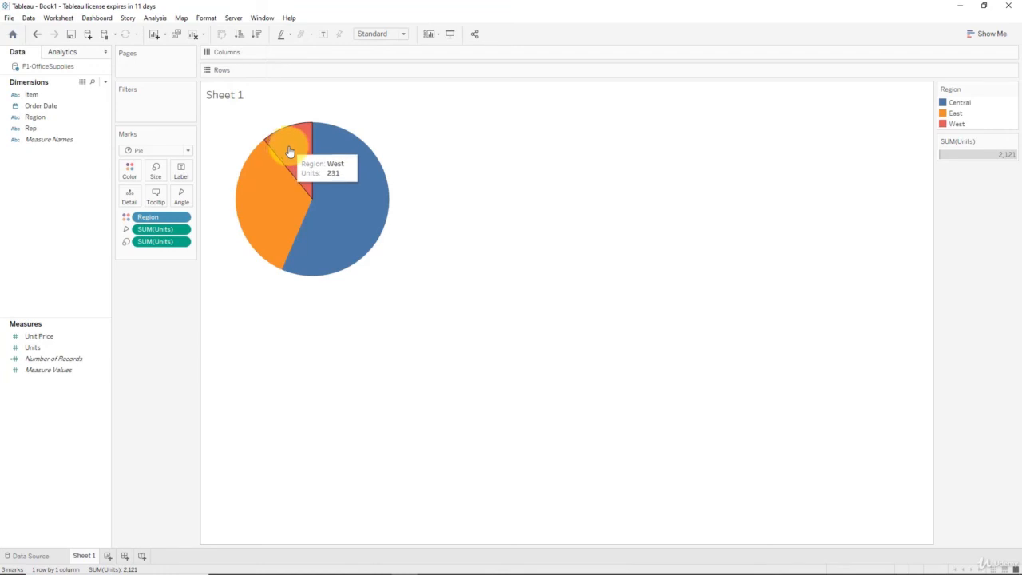
{"action": "left_click", "coordinate": [988, 33]}
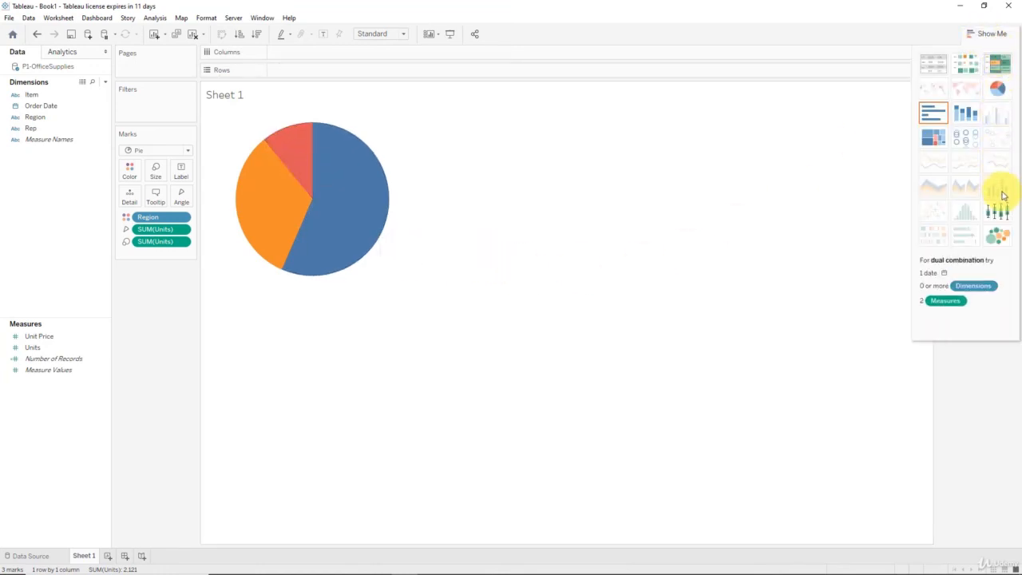
{"action": "left_click", "coordinate": [997, 235]}
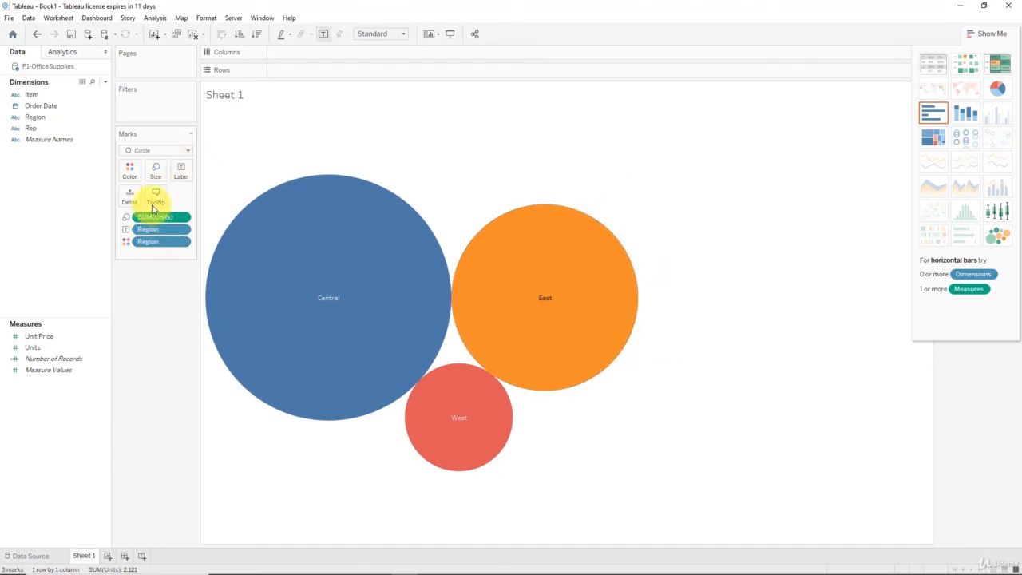
{"action": "left_click", "coordinate": [146, 151]}
{"action": "left_click", "coordinate": [146, 152]}
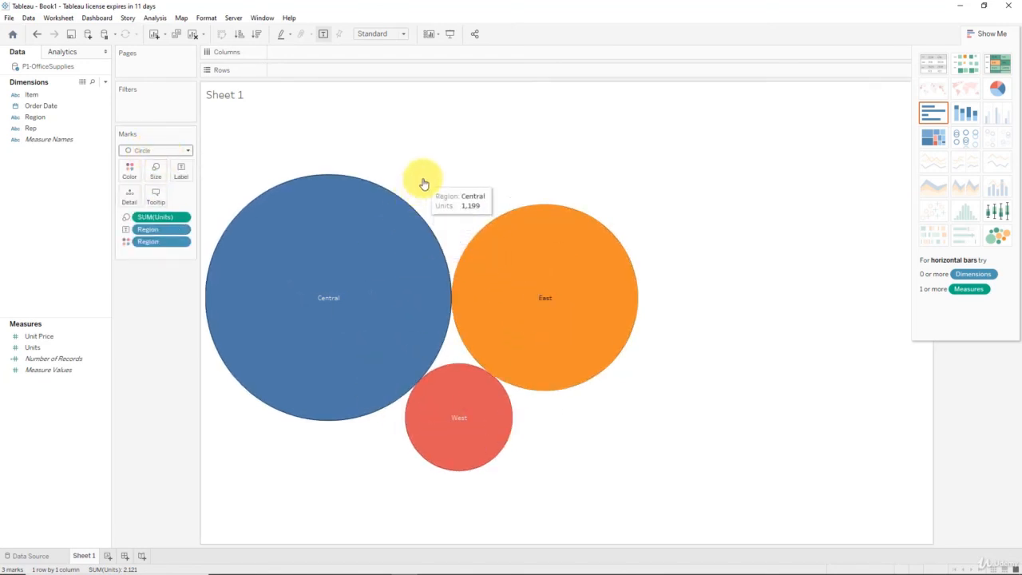
Convert the bubbles to a treemap of Units by Region, make it shorter and narrower, and hide the chart suggestions.
{"action": "left_click", "coordinate": [932, 142]}
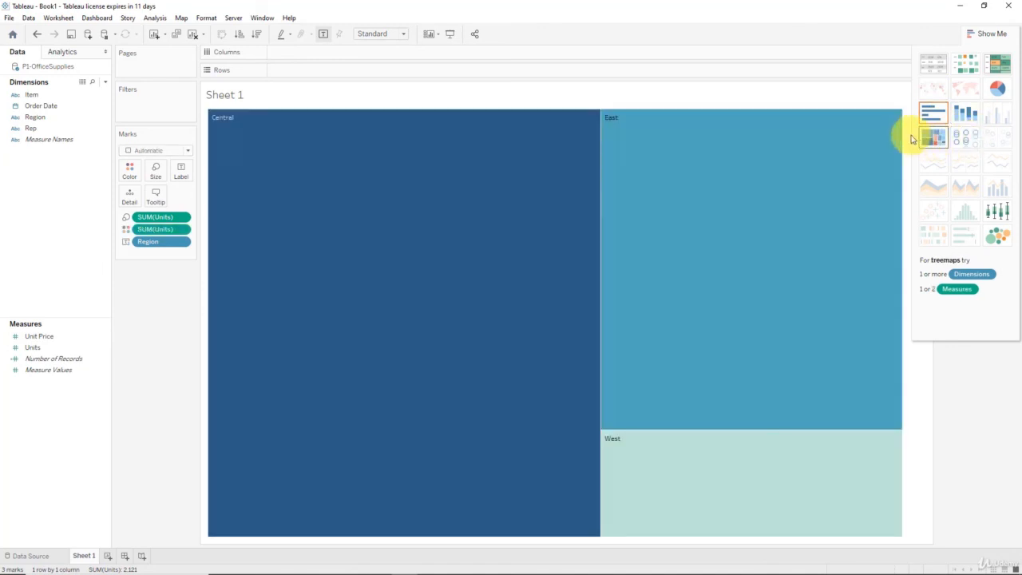
{"action": "left_click", "coordinate": [662, 530]}
{"action": "left_click_drag", "start_coordinate": [665, 380], "coordinate": [666, 378]}
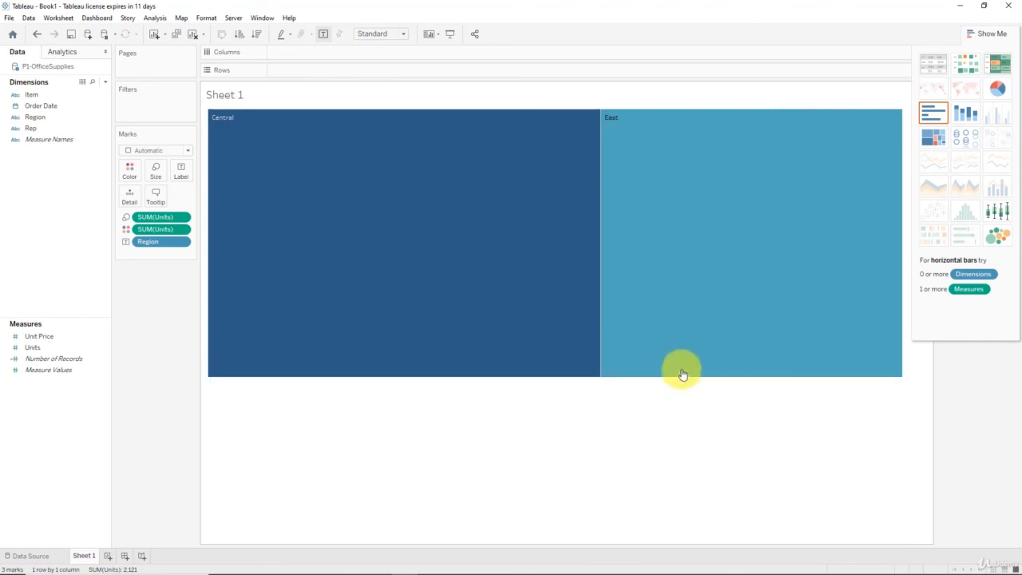
{"action": "left_click_drag", "start_coordinate": [903, 352], "coordinate": [688, 352]}
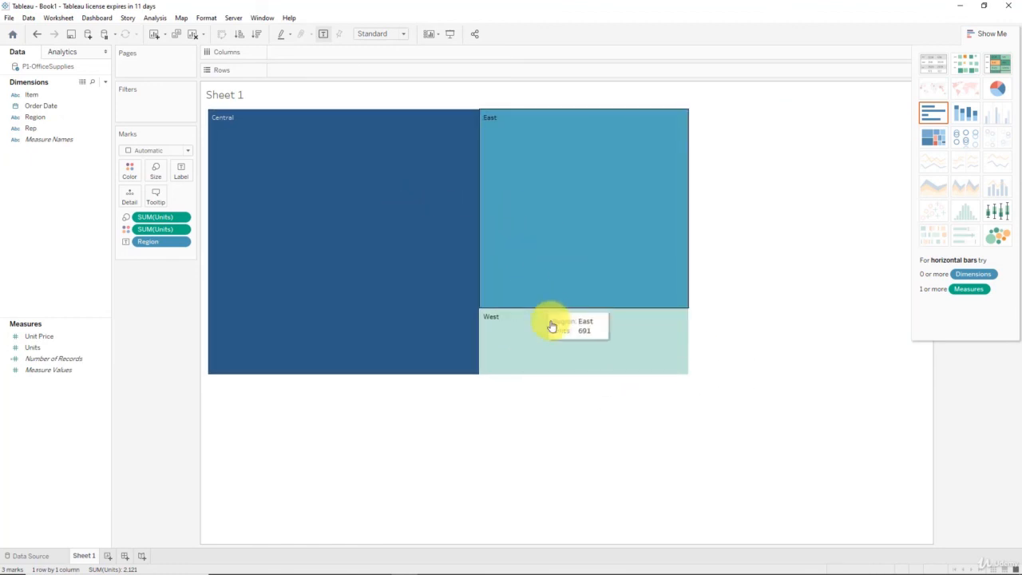
{"action": "left_click", "coordinate": [975, 30]}
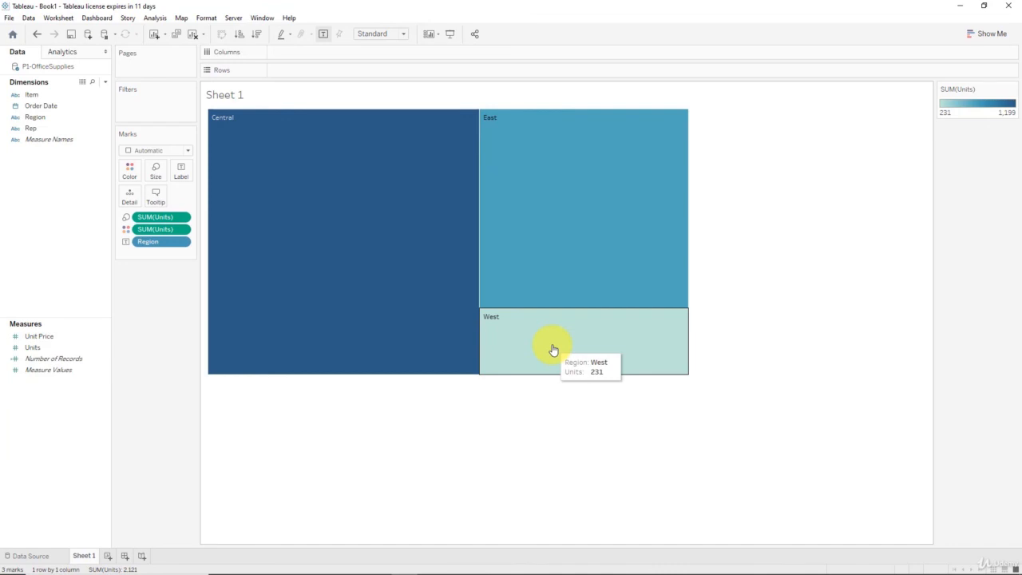
Try the Region and Units data as circle views, stacked bars, a text table and a box-and-whisker plot.
{"action": "left_click", "coordinate": [994, 35]}
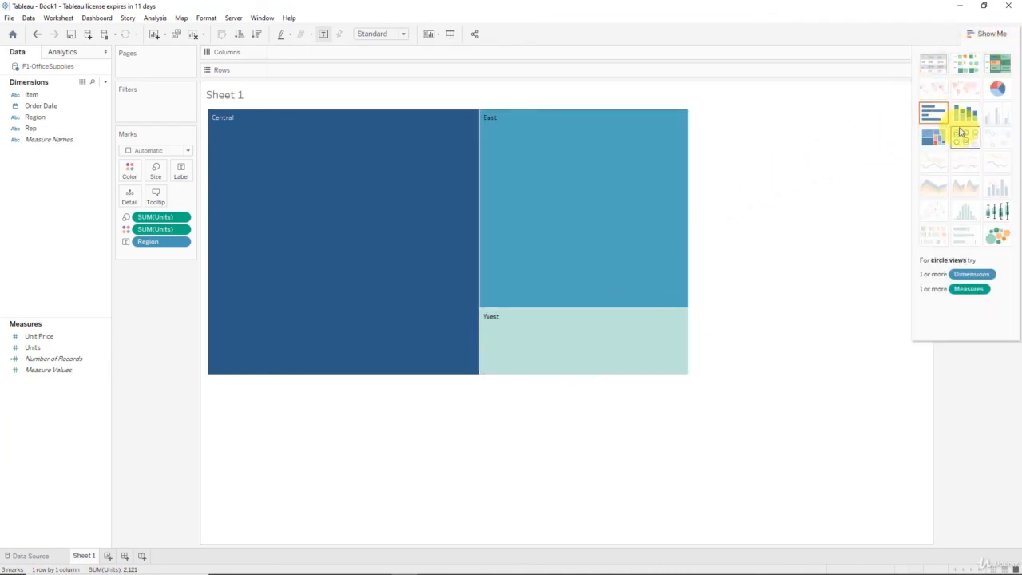
{"action": "left_click", "coordinate": [966, 139]}
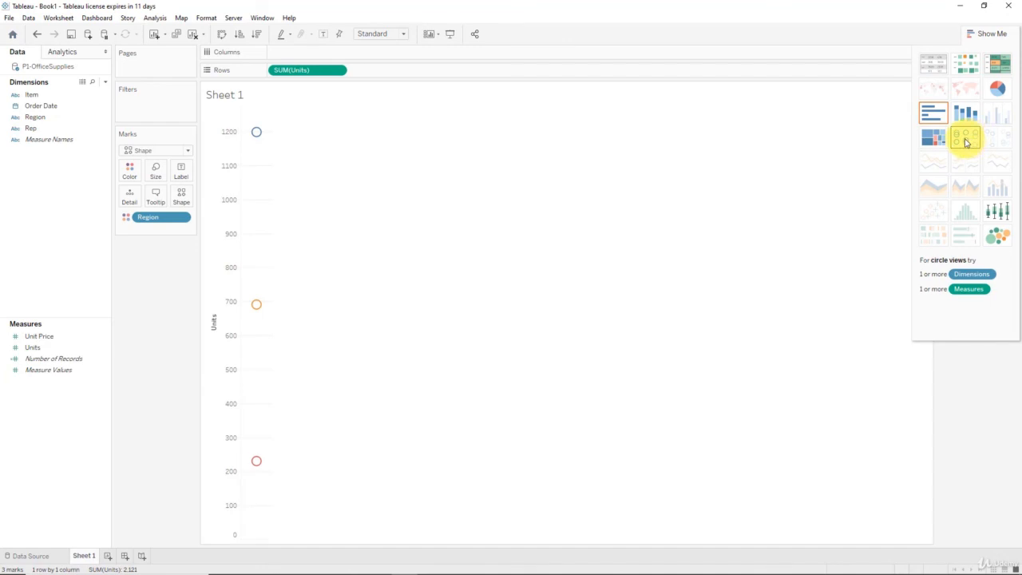
{"action": "left_click", "coordinate": [963, 118]}
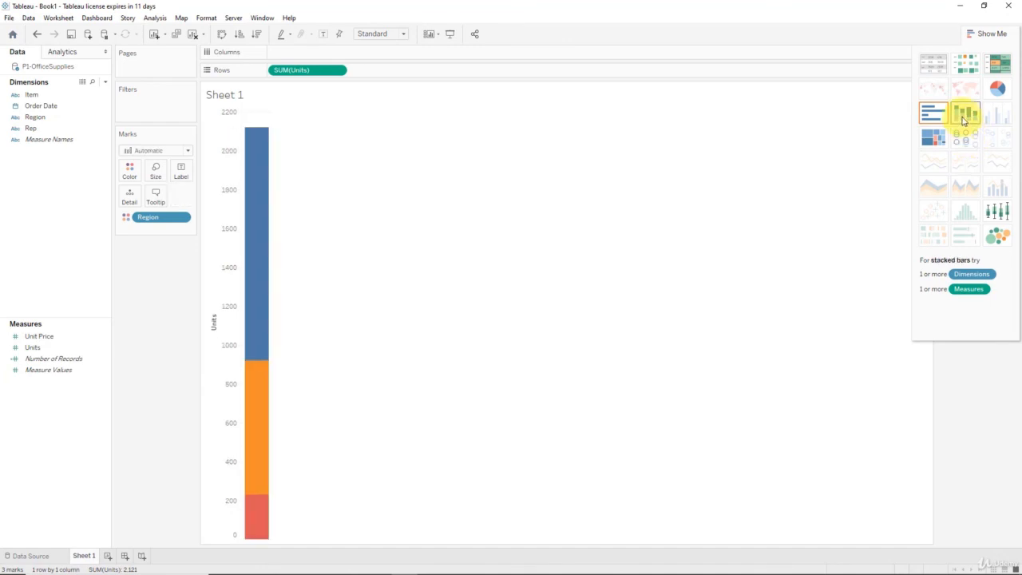
{"action": "left_click", "coordinate": [930, 63]}
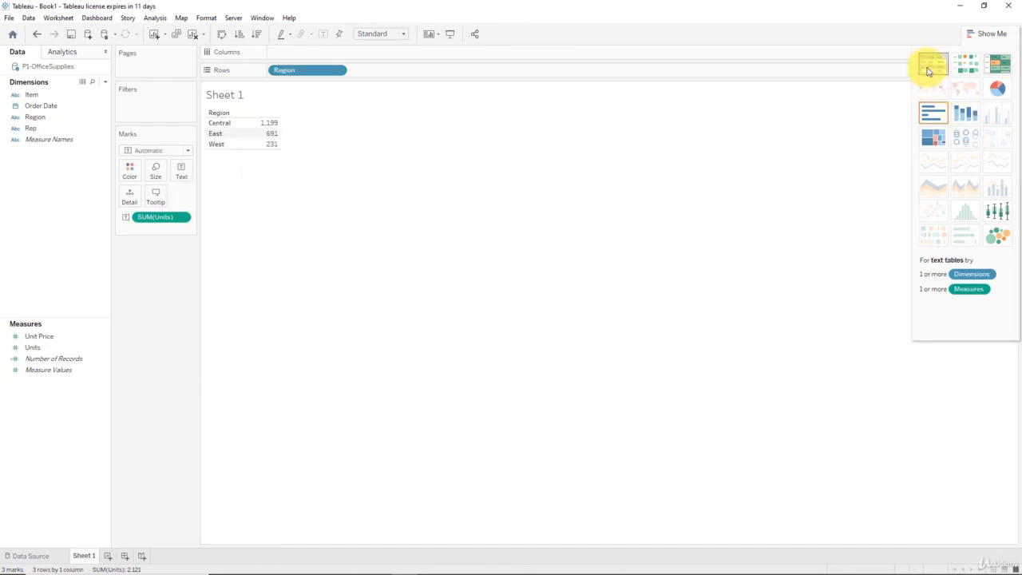
{"action": "left_click", "coordinate": [995, 212]}
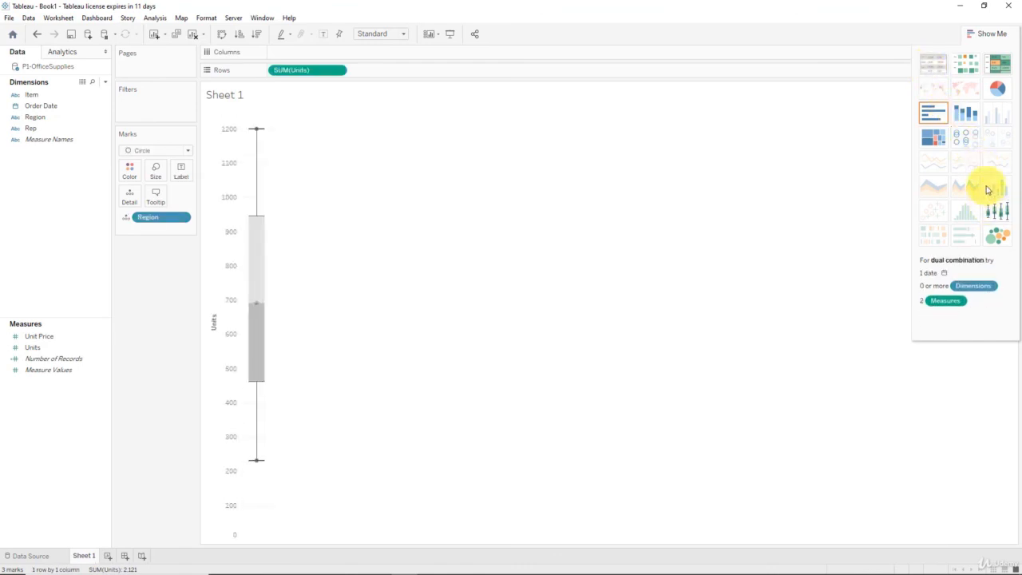
Convert the box-and-whisker plot to a highlight table of Units by Region and hide the chart suggestions.
{"action": "left_click", "coordinate": [996, 63]}
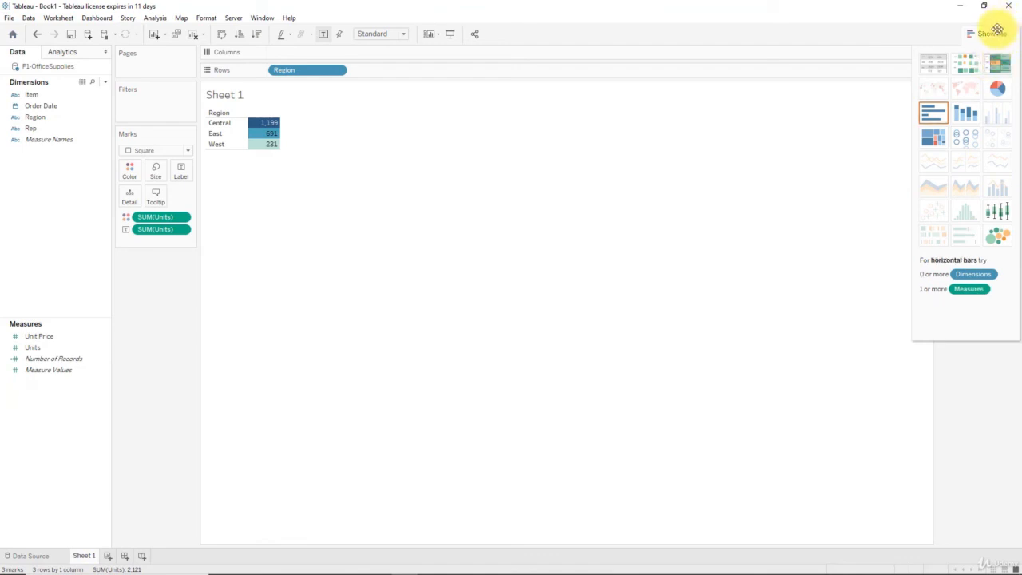
{"action": "left_click", "coordinate": [990, 33]}
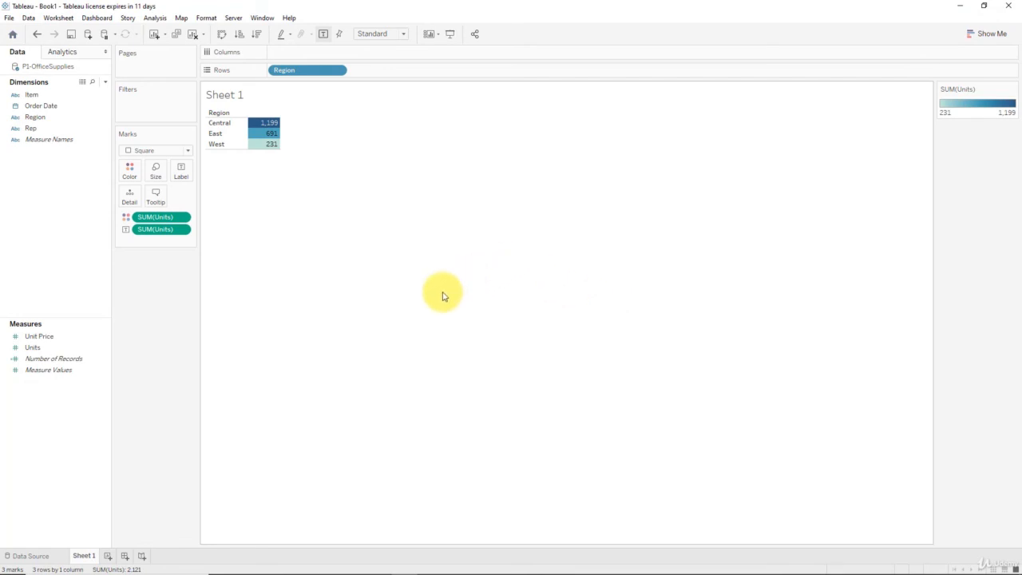
Add the year of Order Date to the columns and convert the highlight table to a continuous area chart.
{"action": "left_click", "coordinate": [988, 34]}
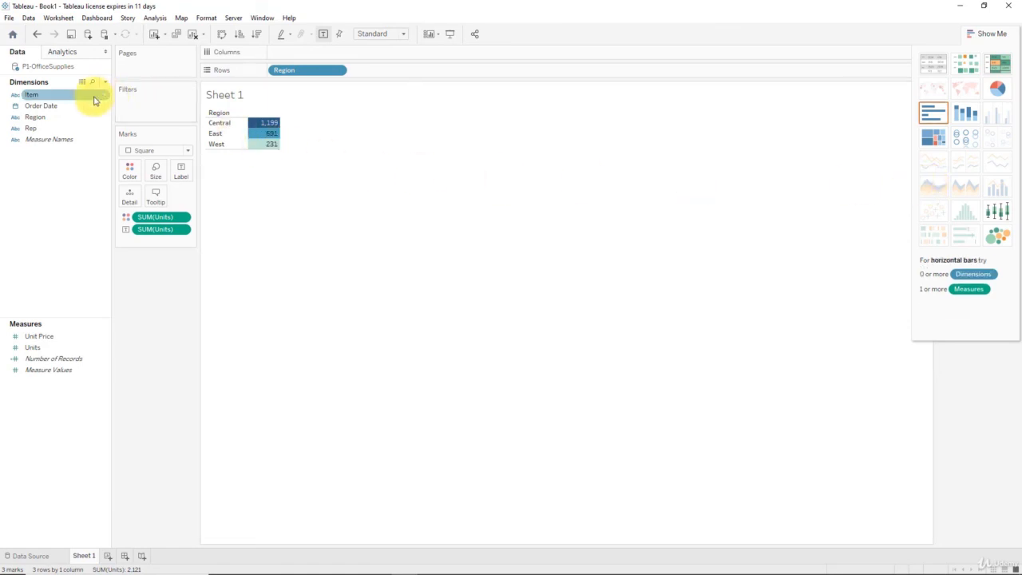
{"action": "left_click_drag", "start_coordinate": [44, 106], "coordinate": [319, 53]}
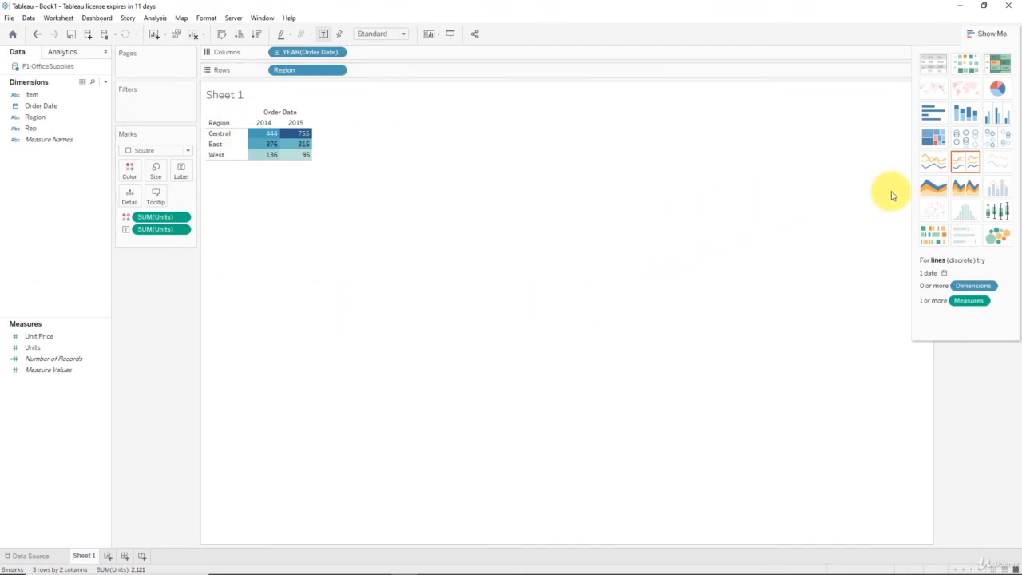
{"action": "left_click", "coordinate": [938, 188]}
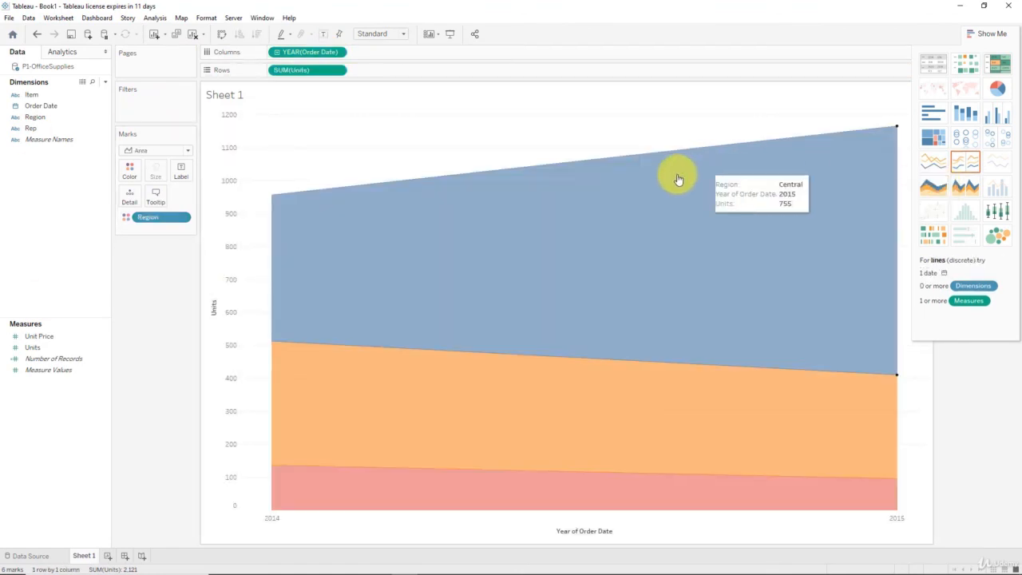